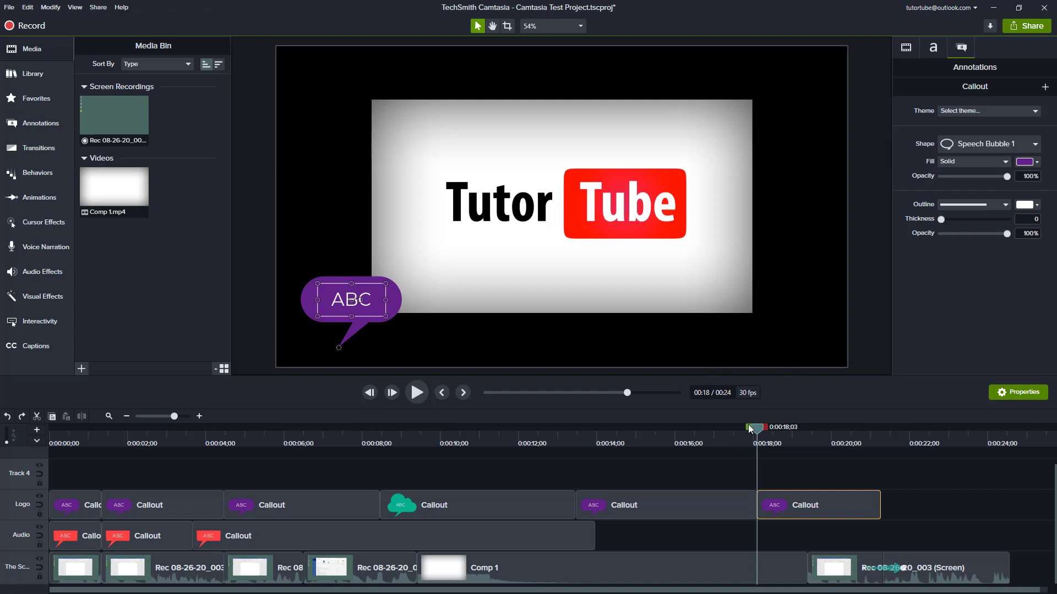
Rewind the playhead from 0:00:18;03 to 0:00:02;05 to preview the Word recording
{"action": "left_click_drag", "start_coordinate": [760, 432], "coordinate": [138, 454]}
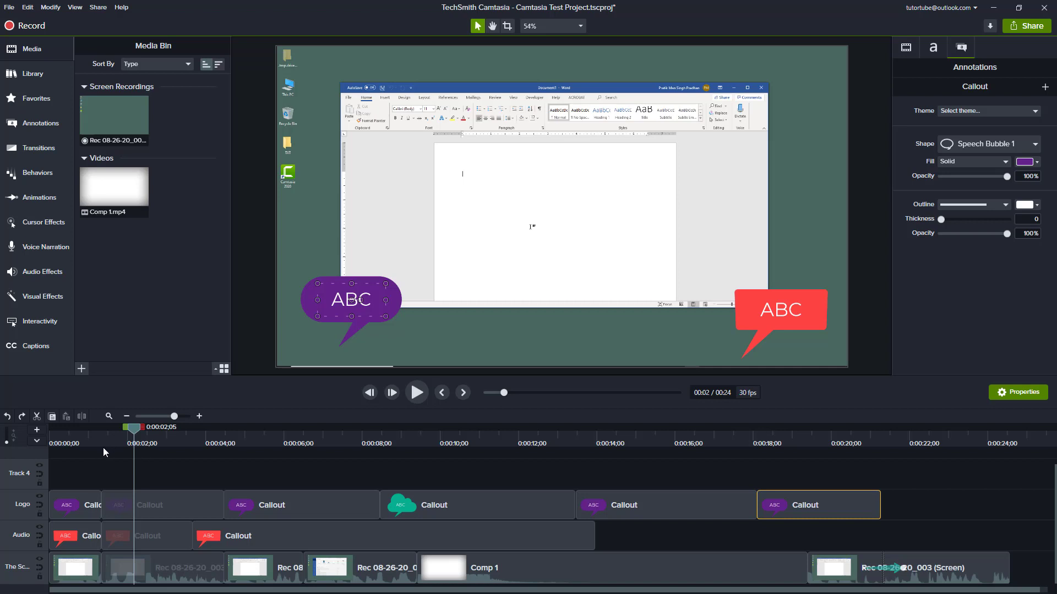
Show the Marker track, check the Marker/Quiz options, then hide and reshow it
{"action": "left_click", "coordinate": [38, 442]}
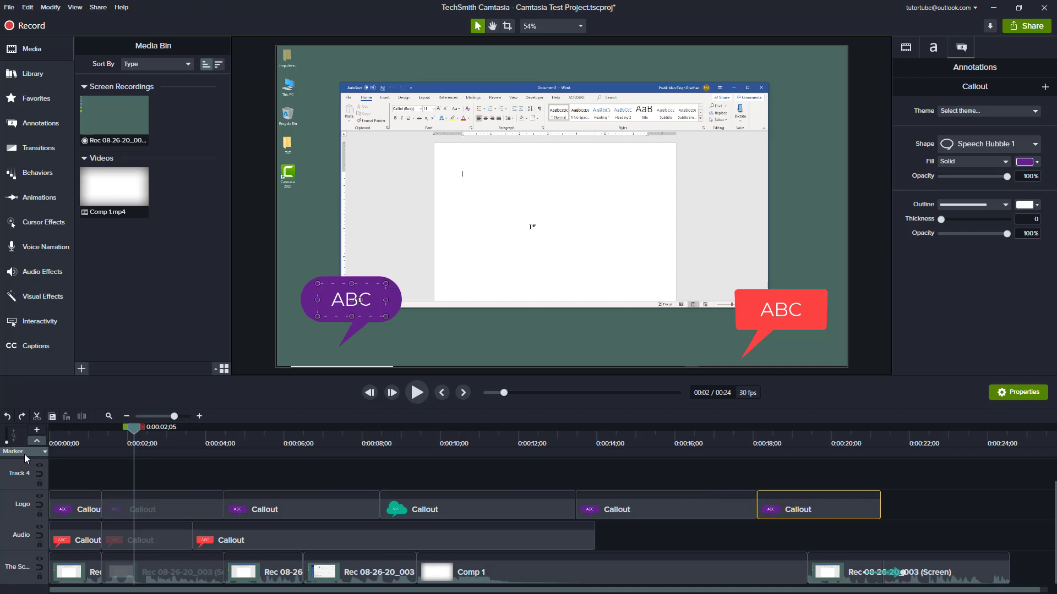
{"action": "left_click", "coordinate": [25, 458]}
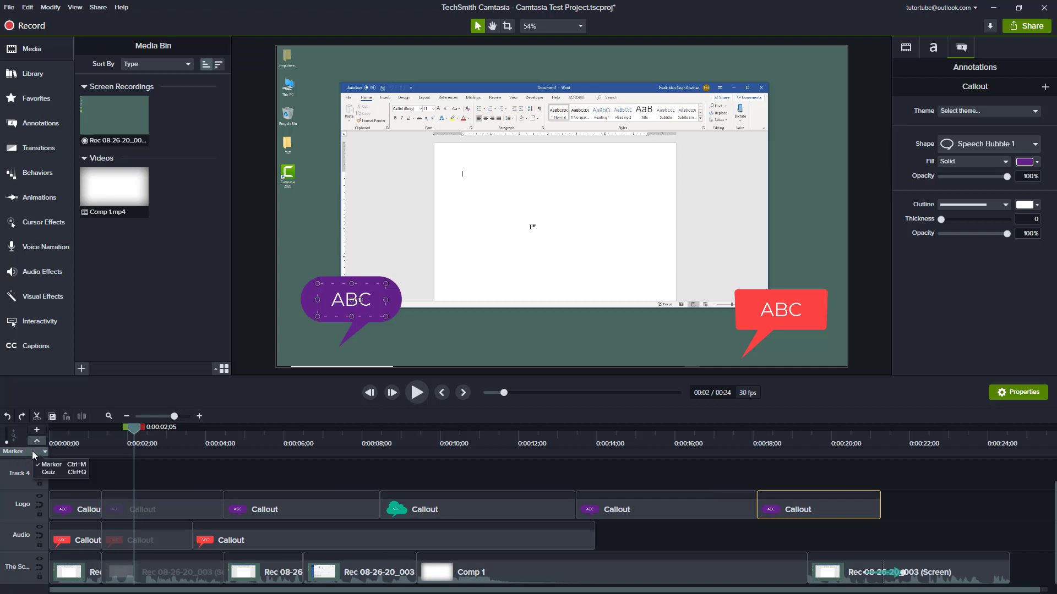
{"action": "left_click", "coordinate": [48, 472]}
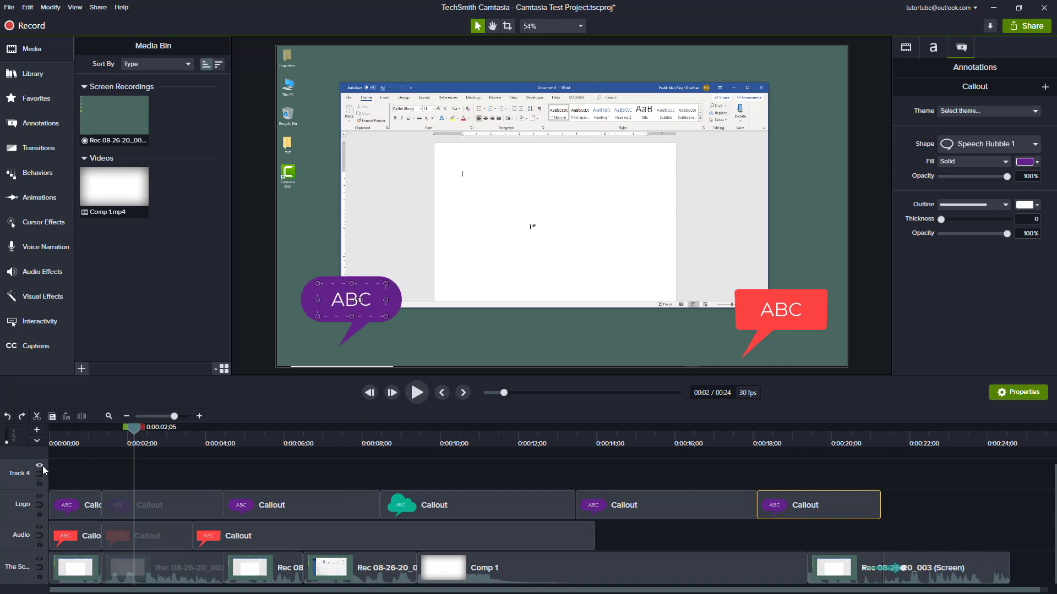
{"action": "left_click", "coordinate": [37, 441]}
{"action": "left_click", "coordinate": [38, 442]}
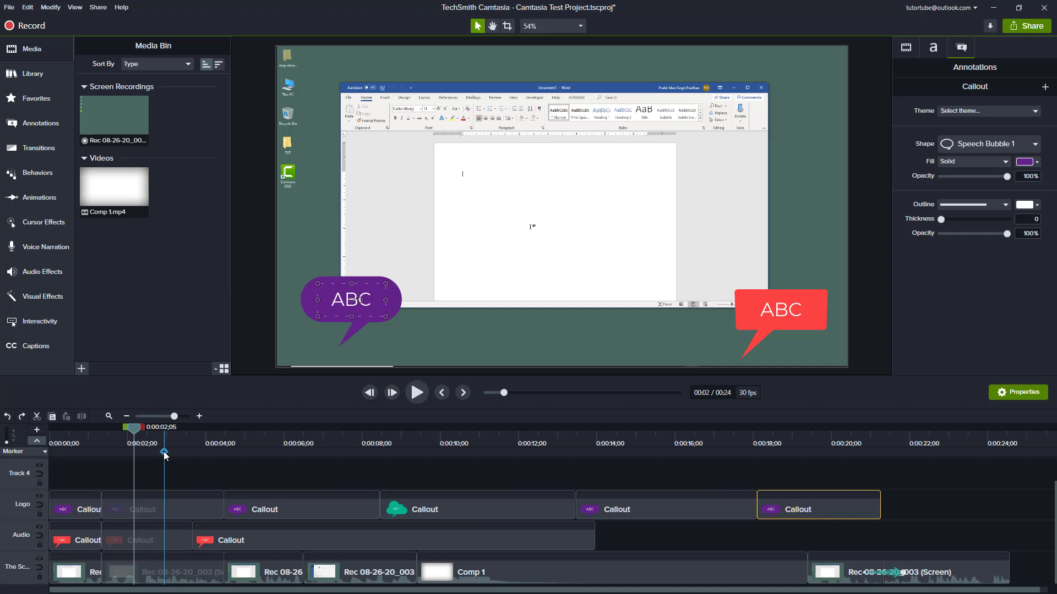
Add a marker at about three seconds and name it 'Further Edit Needed'
{"action": "left_click", "coordinate": [169, 454]}
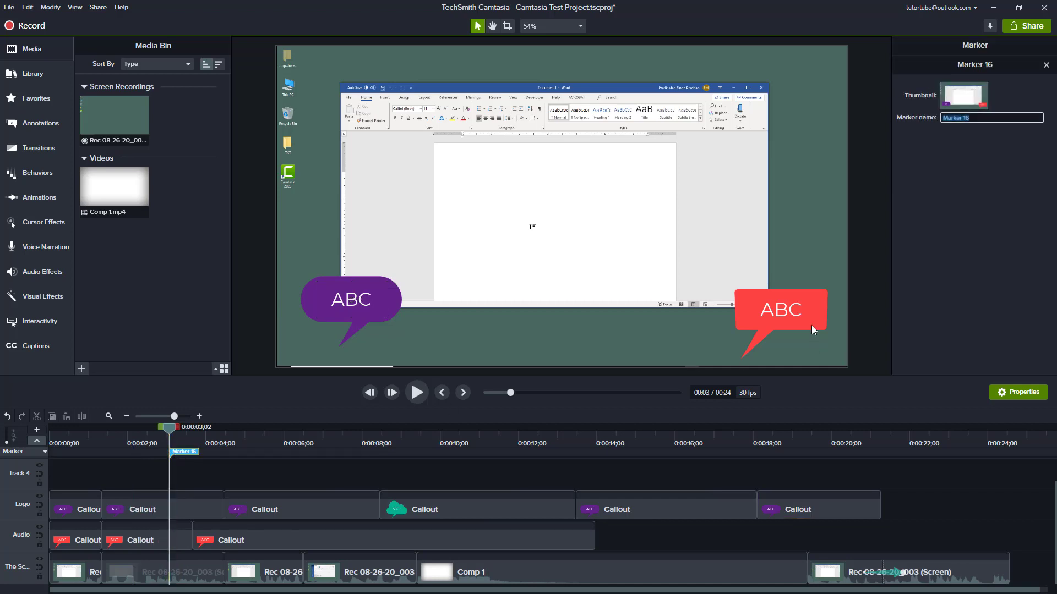
{"action": "left_click", "coordinate": [1000, 118]}
{"action": "left_click_drag", "start_coordinate": [1000, 117], "coordinate": [910, 116]}
{"action": "type", "text": "Further Edit Needed"}
{"action": "left_click", "coordinate": [267, 463]}
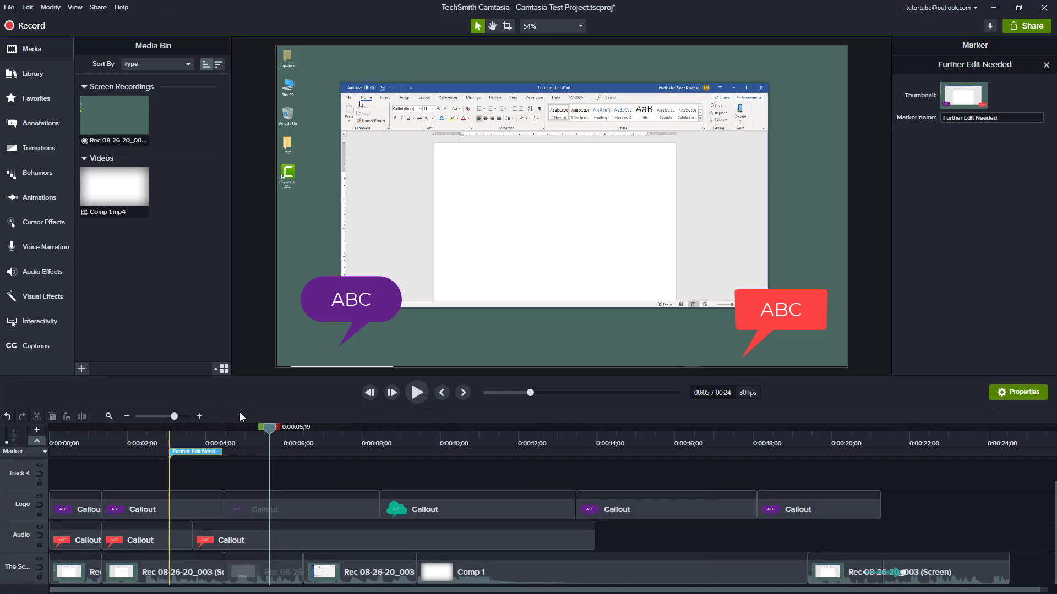
Add Markers 17, 18, 19 and 20 at about 8, 12, 15 and 19 seconds
{"action": "left_click", "coordinate": [351, 452]}
{"action": "left_click", "coordinate": [506, 452]}
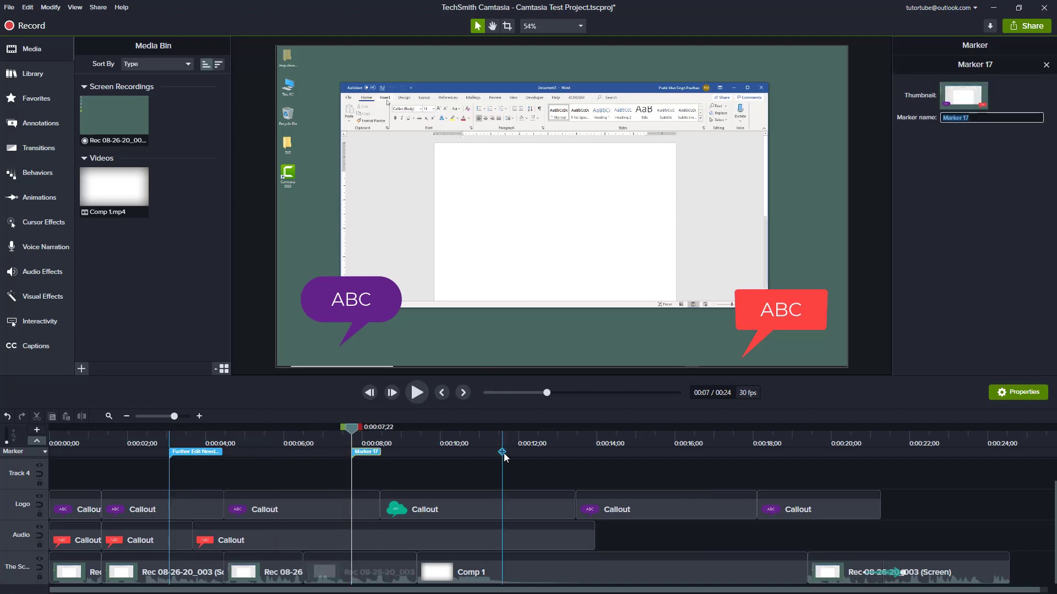
{"action": "left_click", "coordinate": [645, 452]}
{"action": "left_click", "coordinate": [784, 453]}
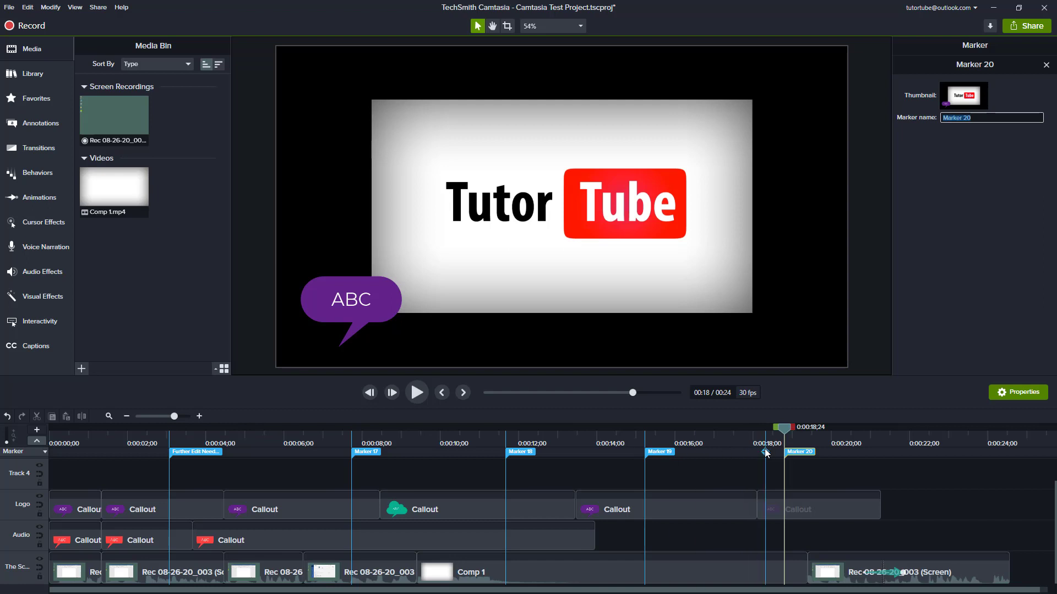
{"action": "key", "text": "ctrl+bracketleft"}
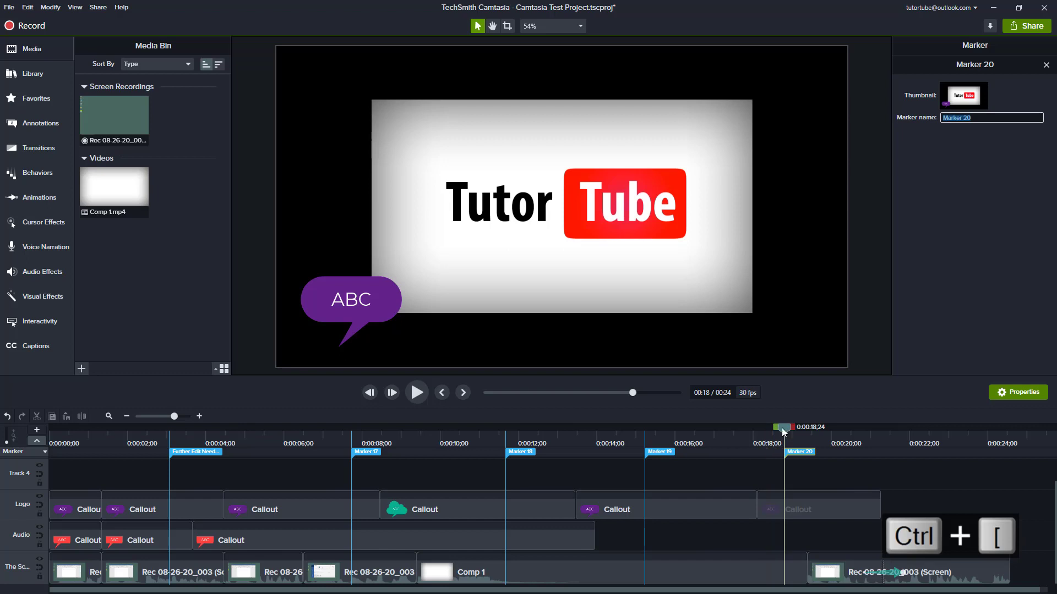
{"action": "left_click_drag", "start_coordinate": [783, 427], "coordinate": [757, 429]}
{"action": "key", "text": "ctrl+bracketleft"}
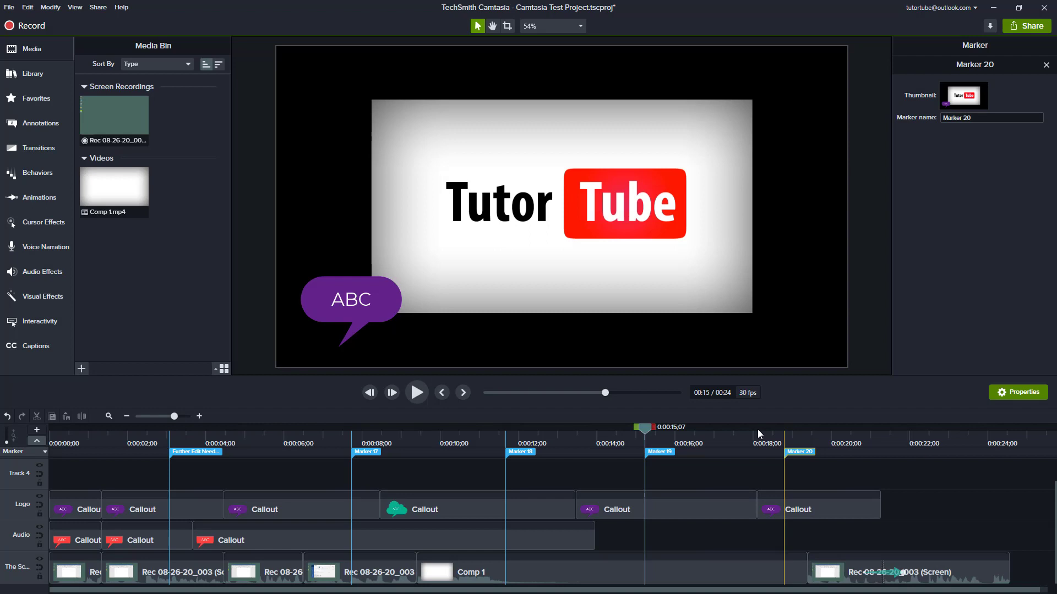
{"action": "key", "text": "ctrl+bracketright"}
{"action": "key", "text": "ctrl+bracketleft"}
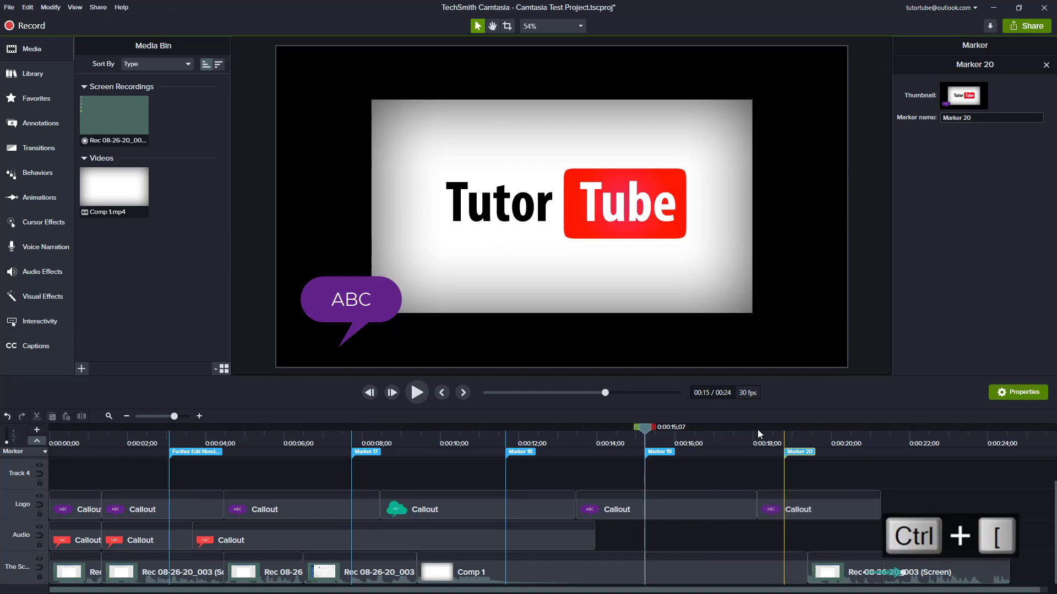
{"action": "key", "text": "ctrl+bracketleft"}
{"action": "key", "text": "ctrl+bracketleft"}
{"action": "key", "text": "ctrl+bracketleft"}
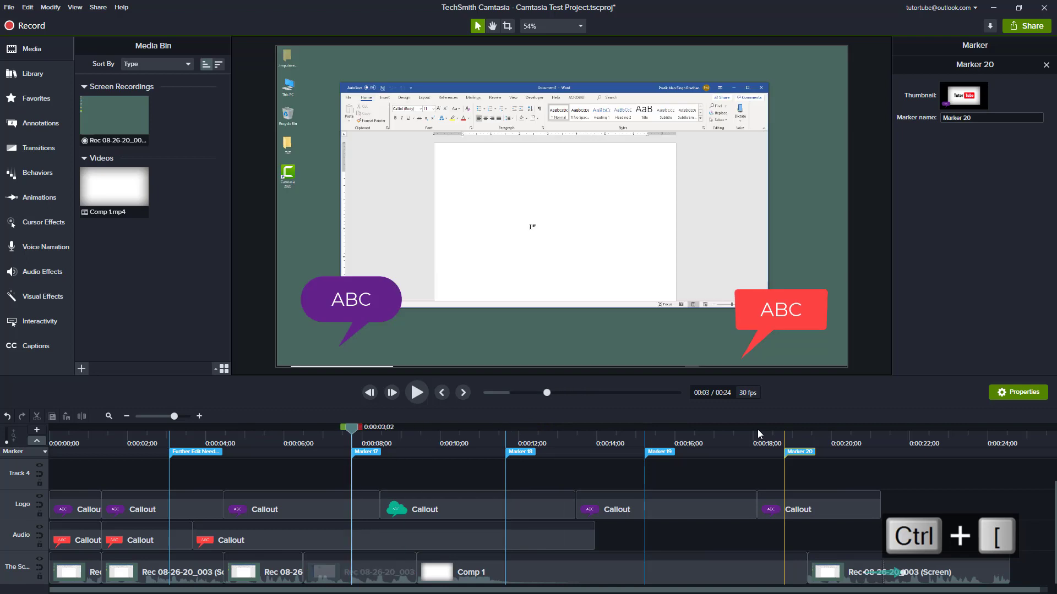
{"action": "key", "text": "ctrl+bracketright"}
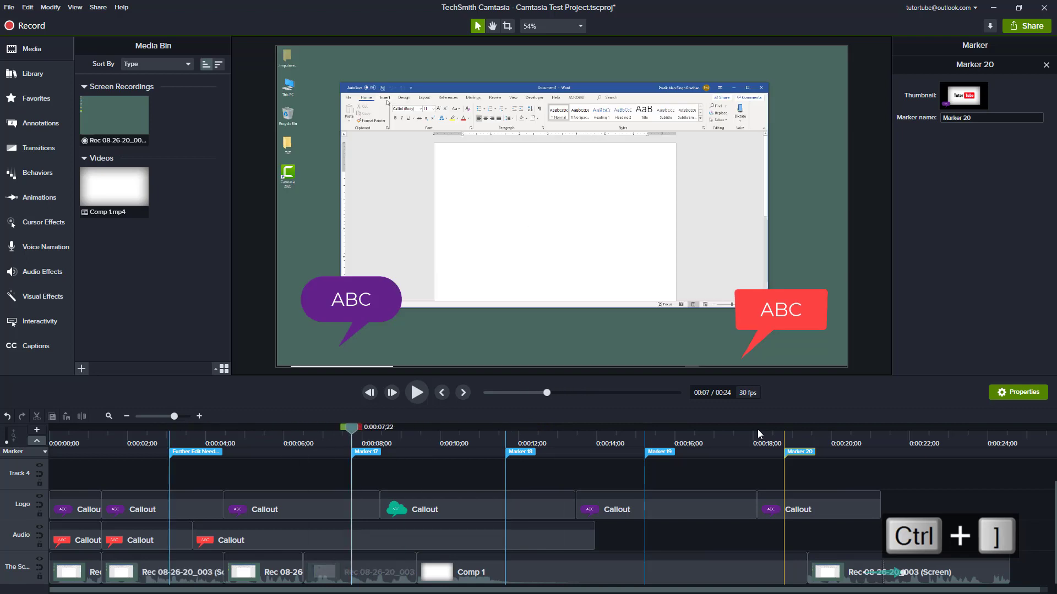
{"action": "key", "text": "ctrl+bracketright"}
{"action": "key", "text": "ctrl+bracketright"}
{"action": "key", "text": "ctrl+bracketright"}
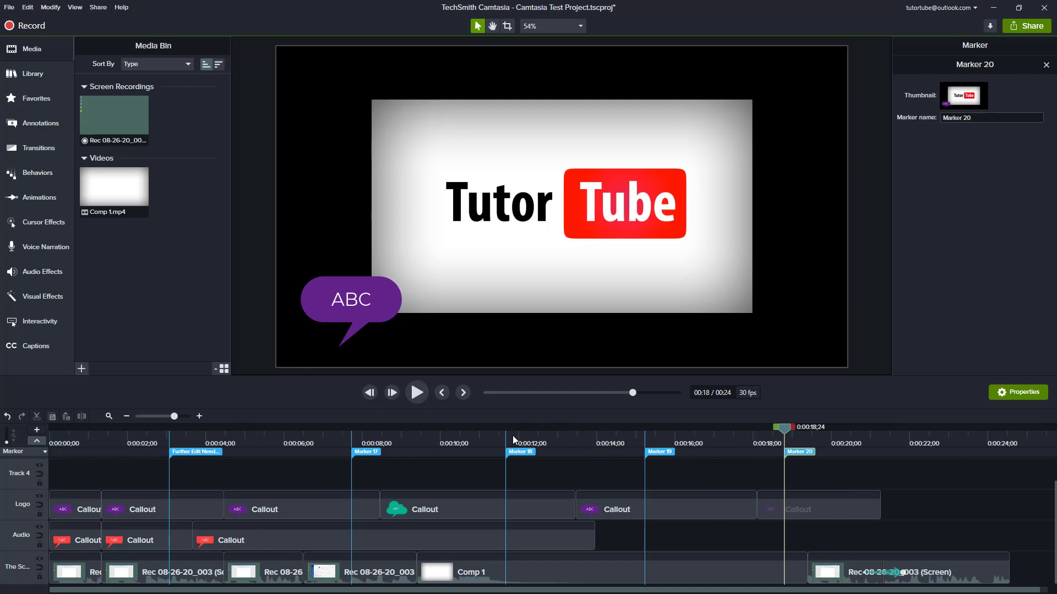
Attach clip Marker 21 to the last Logo callout and shift the callout so it follows
{"action": "left_click", "coordinate": [774, 506]}
{"action": "mouse_move", "coordinate": [774, 506]}
{"action": "left_mouse_down"}
{"action": "mouse_move", "coordinate": [889, 510]}
{"action": "mouse_move", "coordinate": [781, 519]}
{"action": "left_mouse_up"}
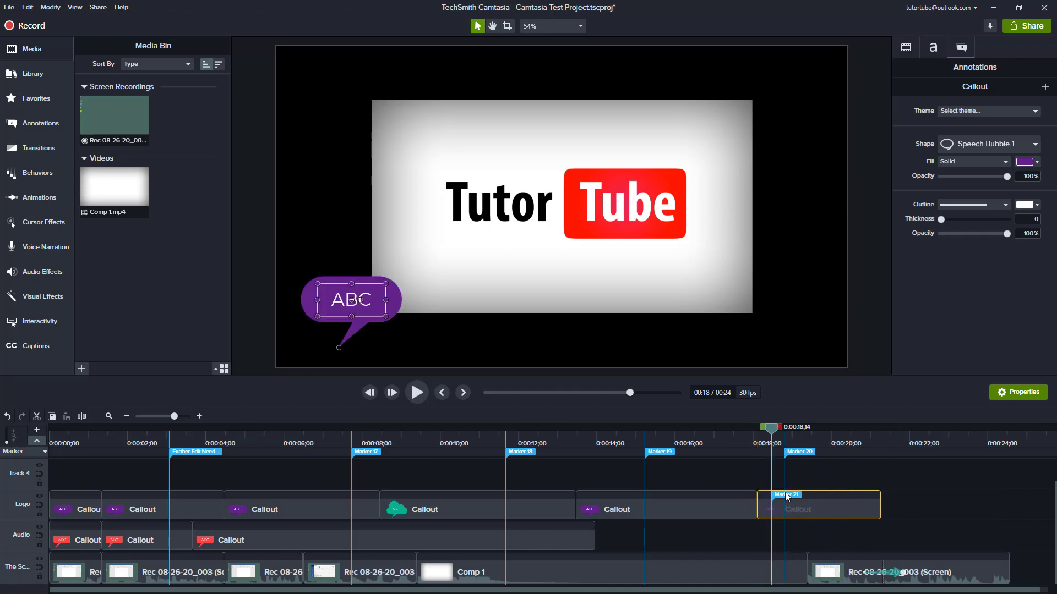
{"action": "left_click", "coordinate": [778, 495]}
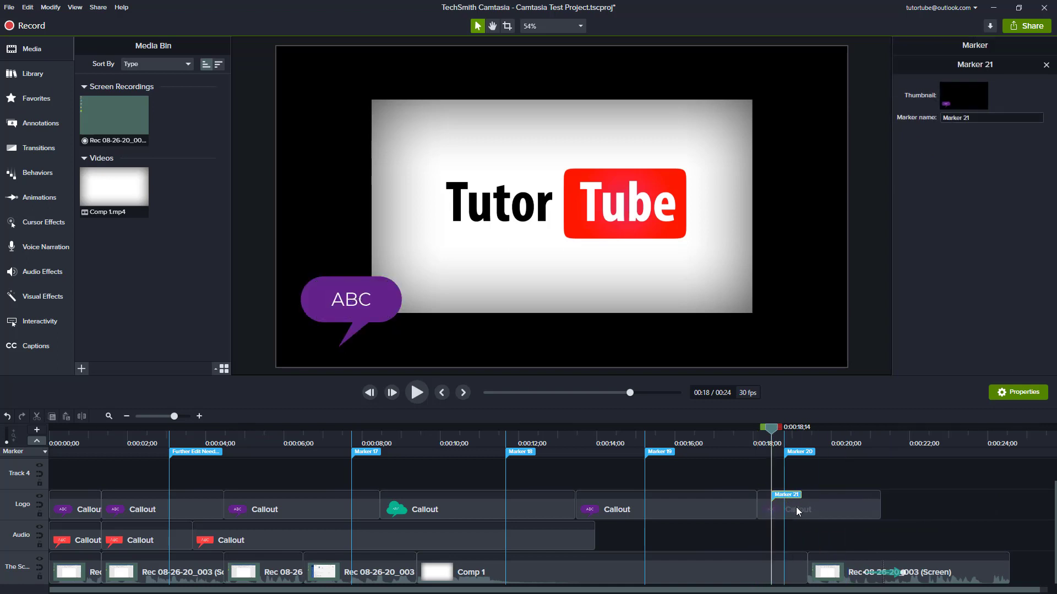
{"action": "mouse_move", "coordinate": [799, 512]}
{"action": "left_mouse_down"}
{"action": "mouse_move", "coordinate": [907, 509]}
{"action": "mouse_move", "coordinate": [781, 511]}
{"action": "mouse_move", "coordinate": [933, 516]}
{"action": "mouse_move", "coordinate": [749, 514]}
{"action": "mouse_move", "coordinate": [700, 473]}
{"action": "mouse_move", "coordinate": [671, 495]}
{"action": "mouse_move", "coordinate": [714, 482]}
{"action": "mouse_move", "coordinate": [707, 498]}
{"action": "left_mouse_up"}
Add clip Markers 22 through 25 to the Logo-track callouts, including the cloud callout
{"action": "left_click", "coordinate": [706, 496]}
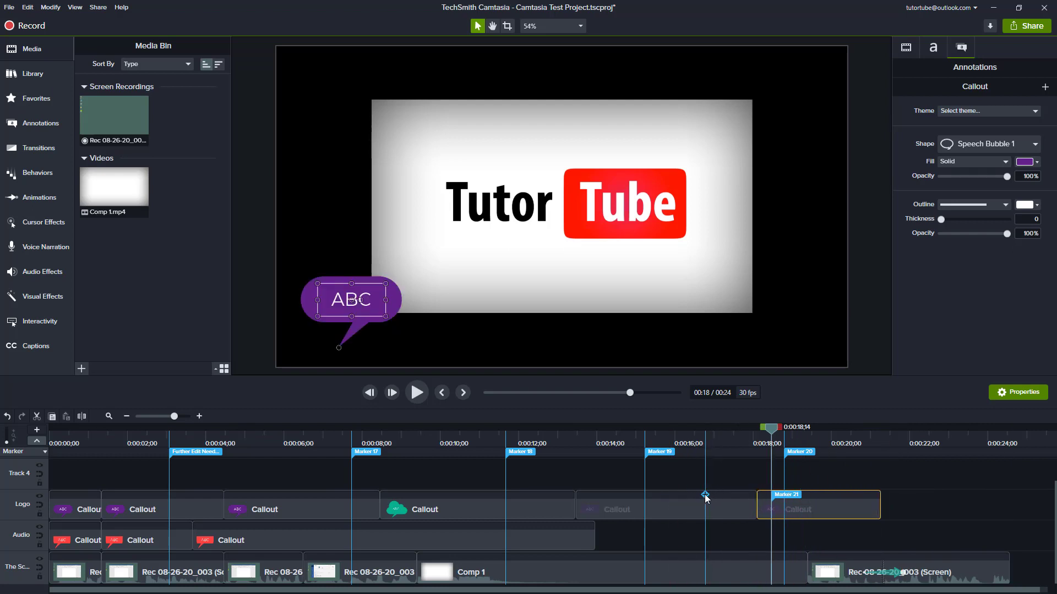
{"action": "left_click", "coordinate": [611, 496]}
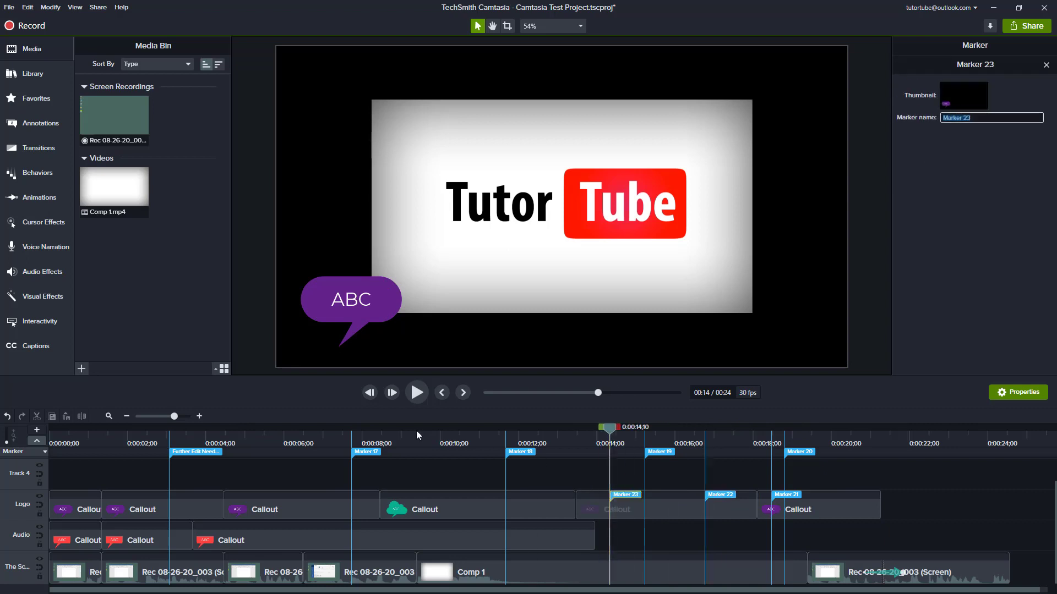
{"action": "mouse_move", "coordinate": [428, 438]}
{"action": "left_mouse_down"}
{"action": "mouse_move", "coordinate": [457, 434]}
{"action": "mouse_move", "coordinate": [443, 435]}
{"action": "left_mouse_up"}
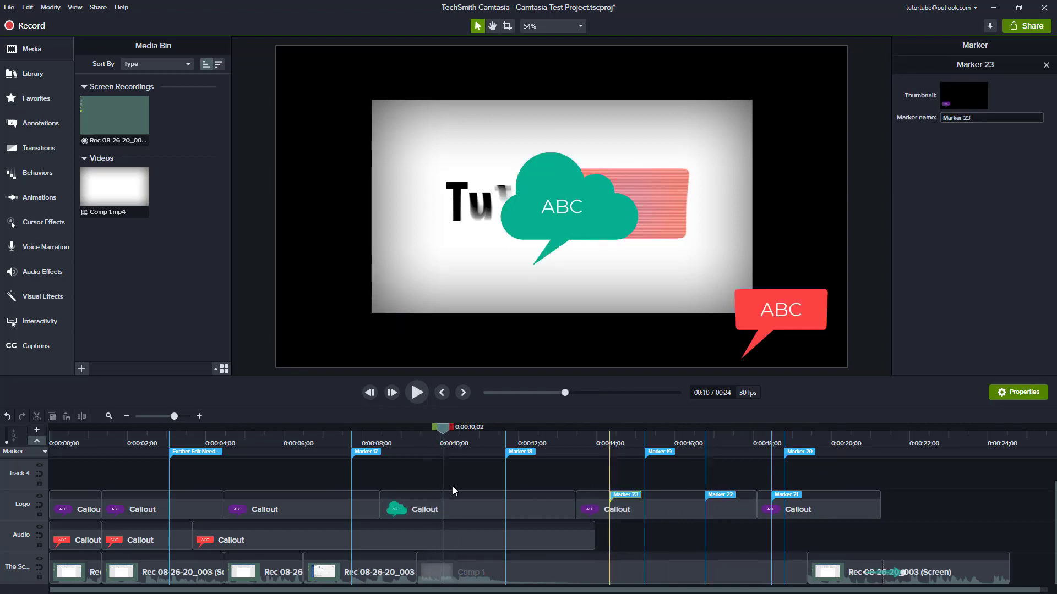
{"action": "left_click", "coordinate": [444, 500]}
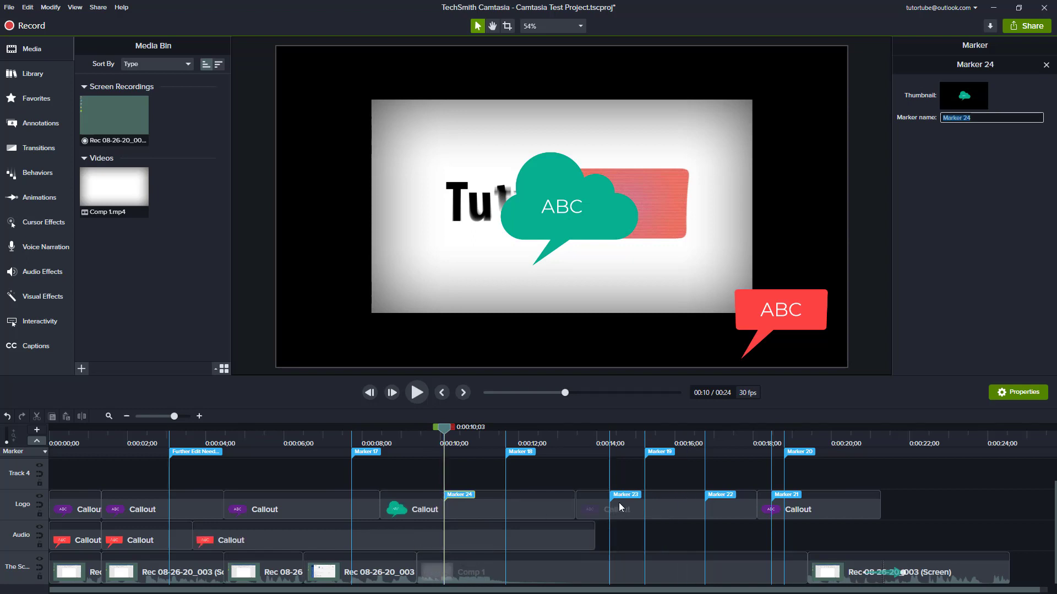
{"action": "left_click", "coordinate": [831, 502]}
{"action": "mouse_move", "coordinate": [824, 515]}
{"action": "left_mouse_down"}
{"action": "mouse_move", "coordinate": [930, 539]}
{"action": "mouse_move", "coordinate": [867, 523]}
{"action": "mouse_move", "coordinate": [853, 504]}
{"action": "mouse_move", "coordinate": [817, 504]}
{"action": "left_mouse_up"}
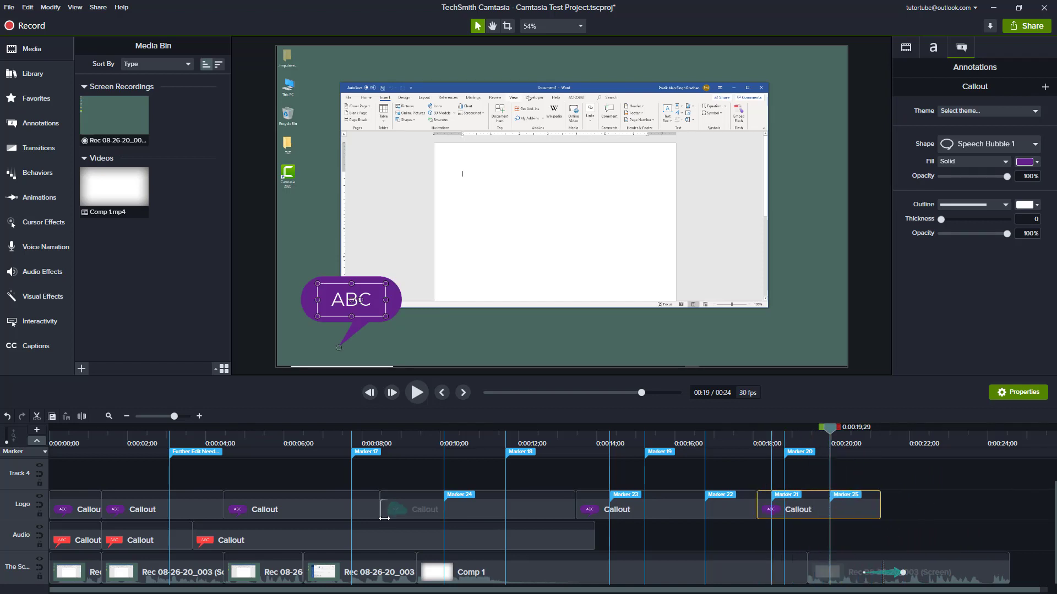
Collapse the marker track so the markers appear as small ticks
{"action": "left_click", "coordinate": [37, 442]}
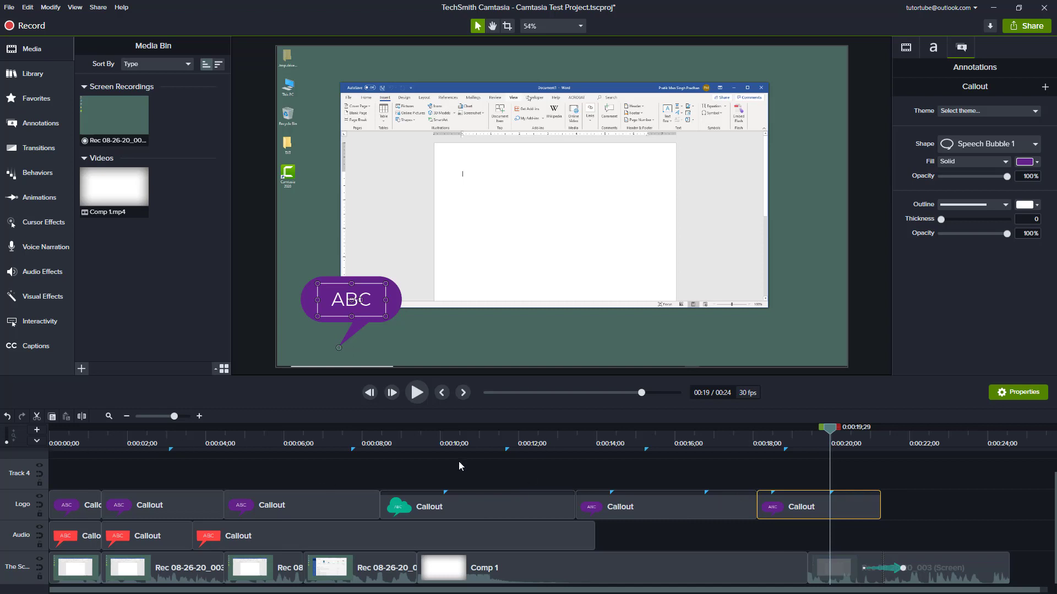
Reshow the marker track and add Marker 26 at 0:00:05;27
{"action": "left_click", "coordinate": [40, 442]}
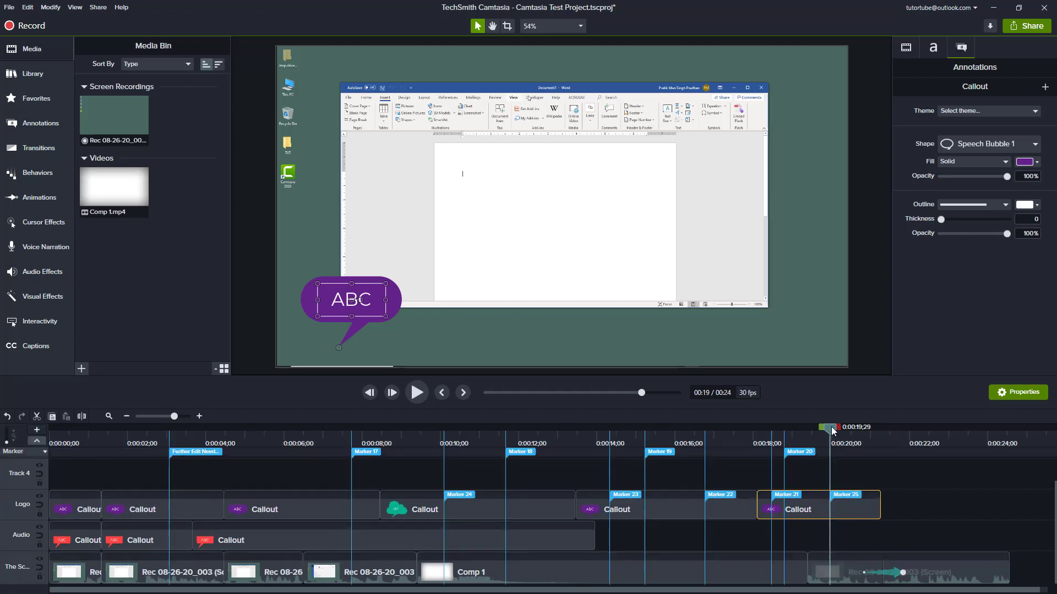
{"action": "left_click_drag", "start_coordinate": [829, 428], "coordinate": [282, 447]}
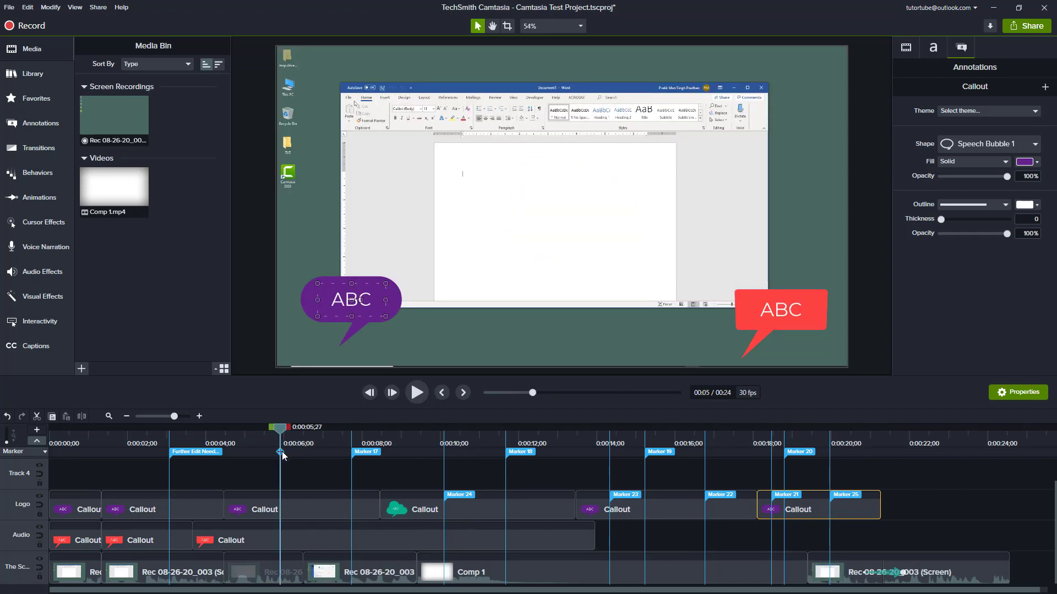
{"action": "left_click", "coordinate": [281, 452]}
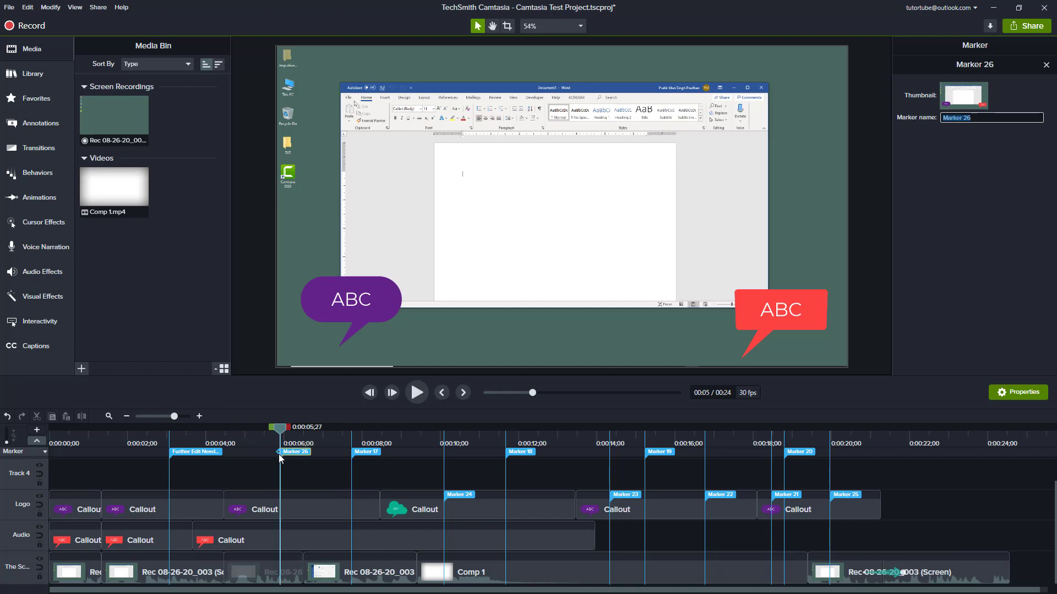
Drag Marker 26 onto a Logo callout and back, and move Marker 23 onto the timeline
{"action": "mouse_move", "coordinate": [281, 458]}
{"action": "left_mouse_down"}
{"action": "mouse_move", "coordinate": [281, 562]}
{"action": "mouse_move", "coordinate": [282, 497]}
{"action": "left_mouse_up"}
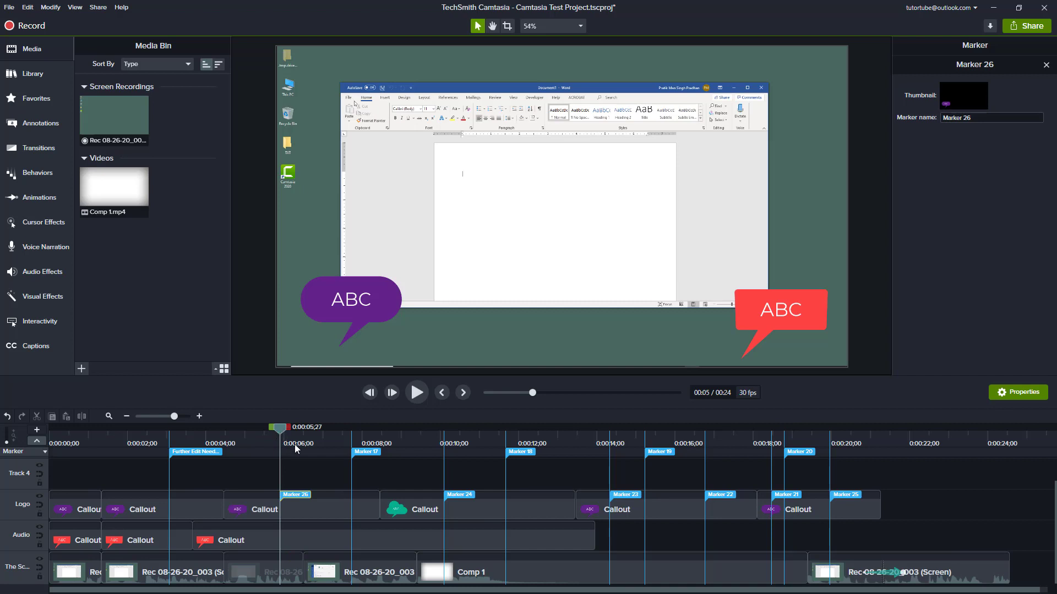
{"action": "left_click_drag", "start_coordinate": [282, 494], "coordinate": [278, 451]}
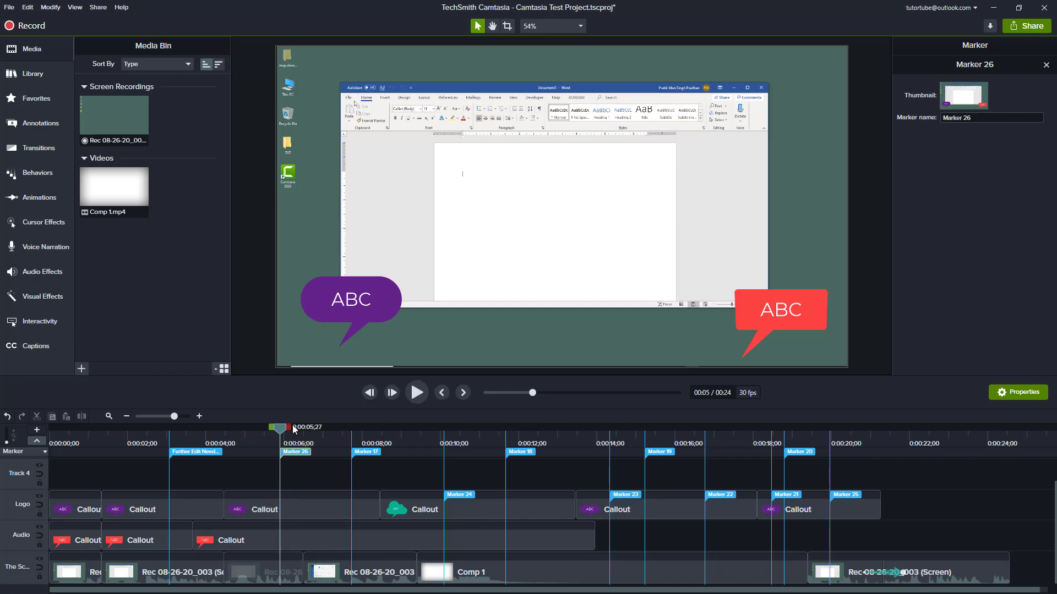
{"action": "mouse_move", "coordinate": [286, 432]}
{"action": "left_mouse_down"}
{"action": "mouse_move", "coordinate": [614, 470]}
{"action": "mouse_move", "coordinate": [615, 455]}
{"action": "left_mouse_up"}
{"action": "left_click", "coordinate": [613, 495]}
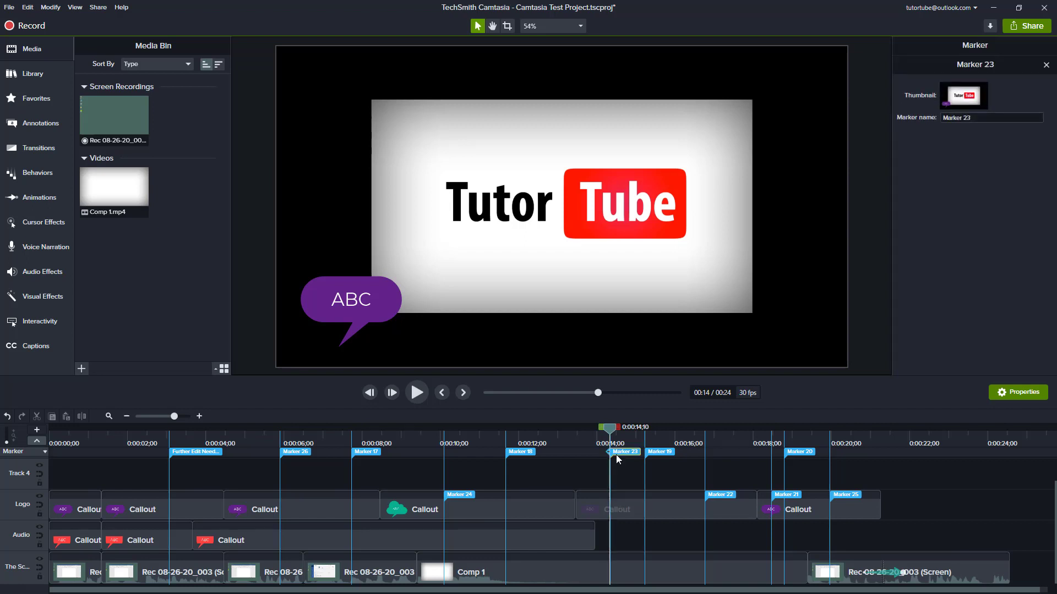